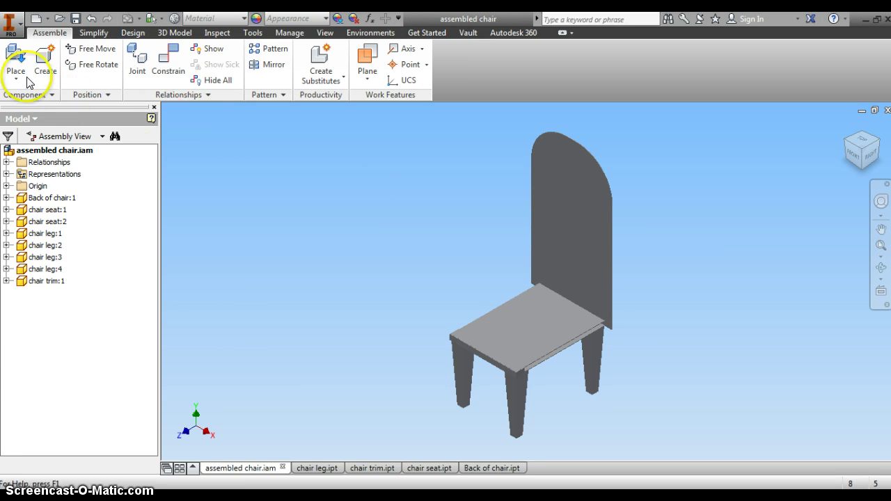
Step: Create a new drawing file for documenting the chair assembly
click(17, 26)
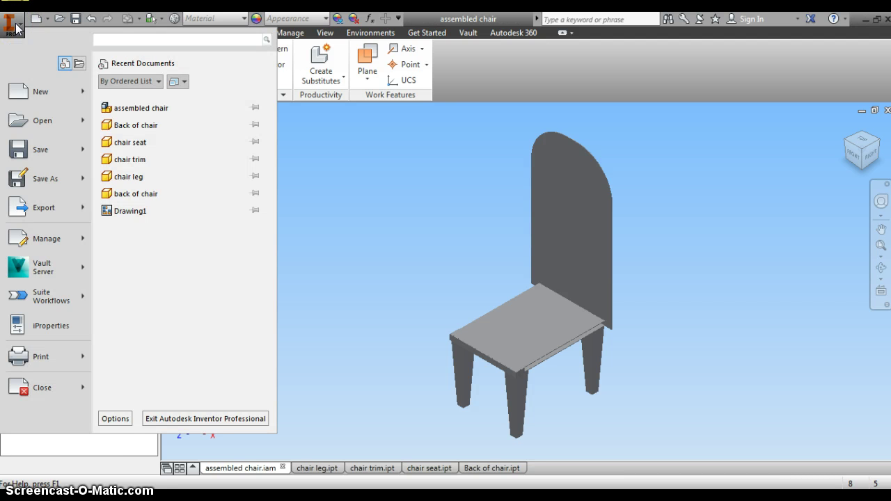
mouse_move(15, 90)
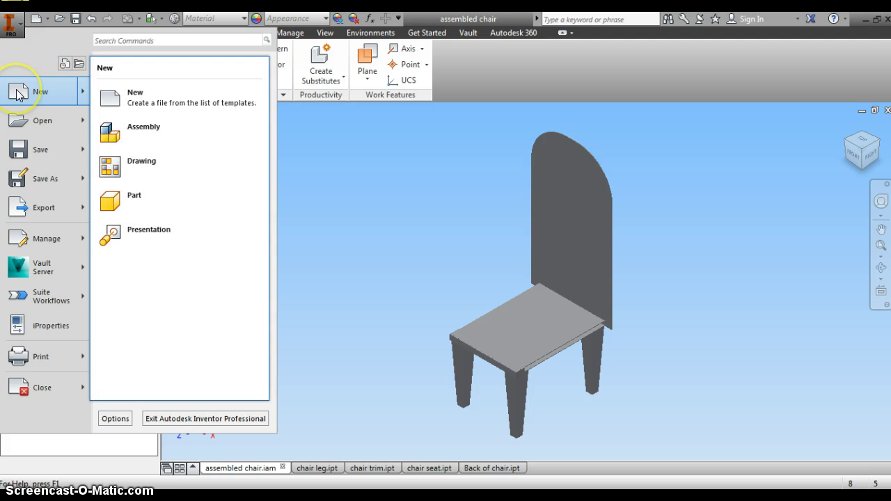
click(117, 172)
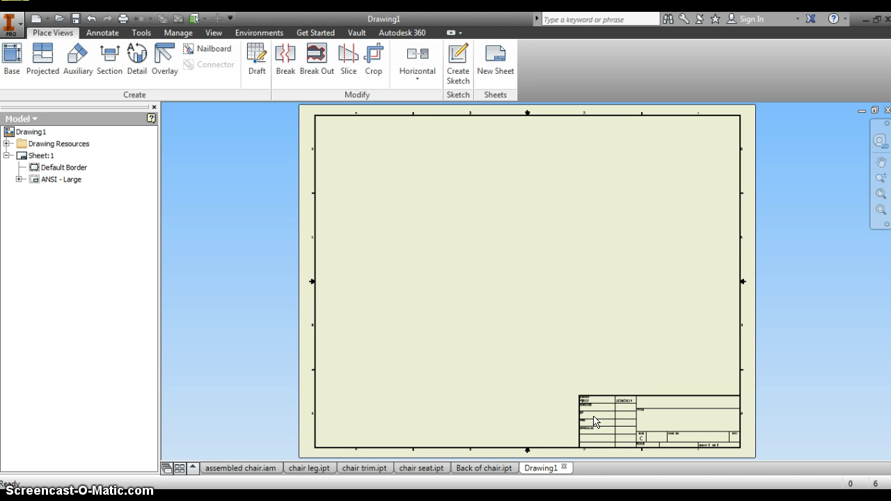
Step: Delete the ANSI - Large title block from Sheet:1
double_click(38, 182)
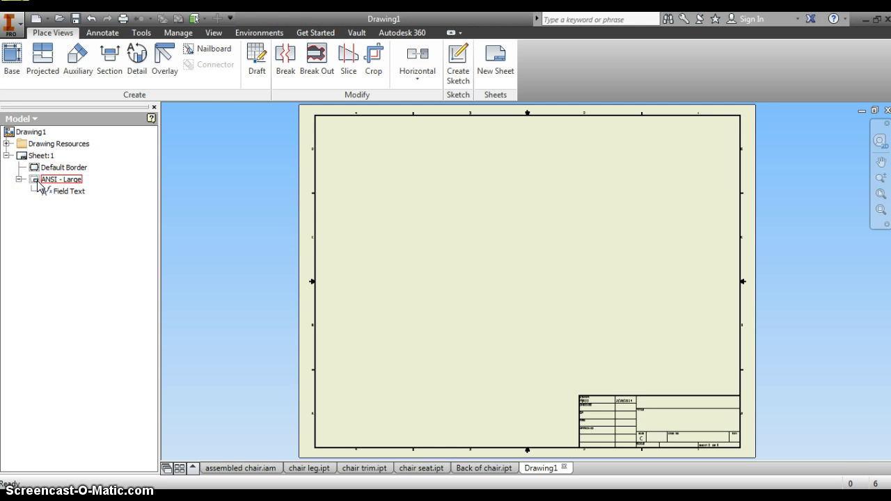
right_click(38, 187)
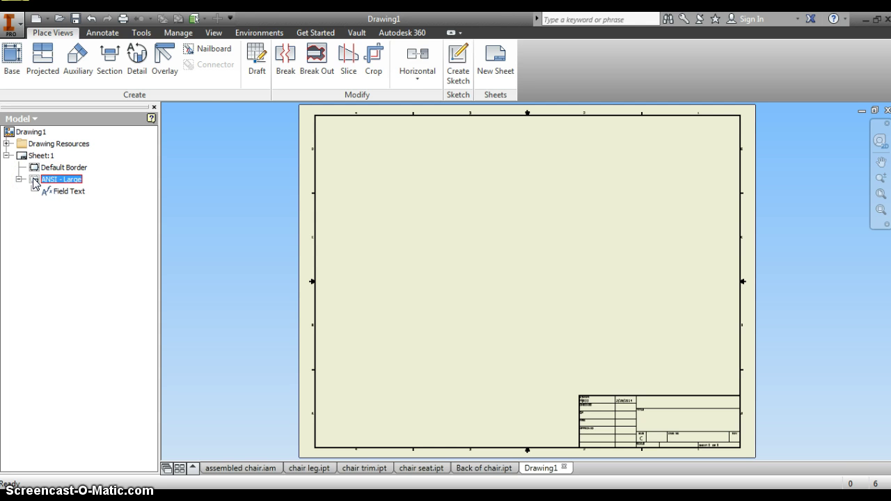
click(50, 199)
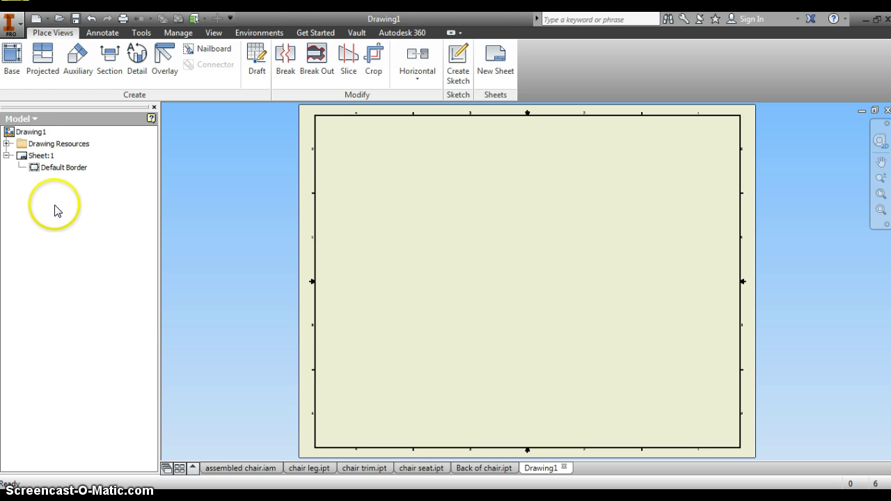
Step: Start a base view of assembled chair.iam, compare the isometric orientations and choose Iso Top Right
click(12, 61)
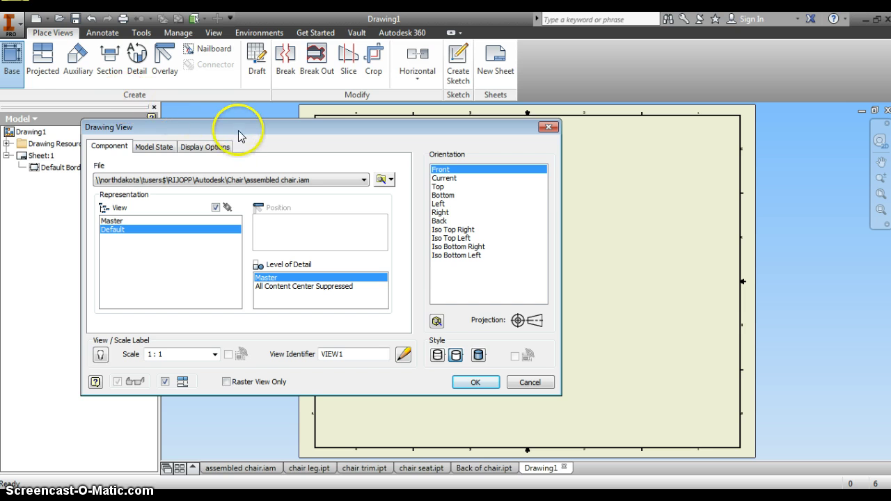
drag(244, 129, 177, 48)
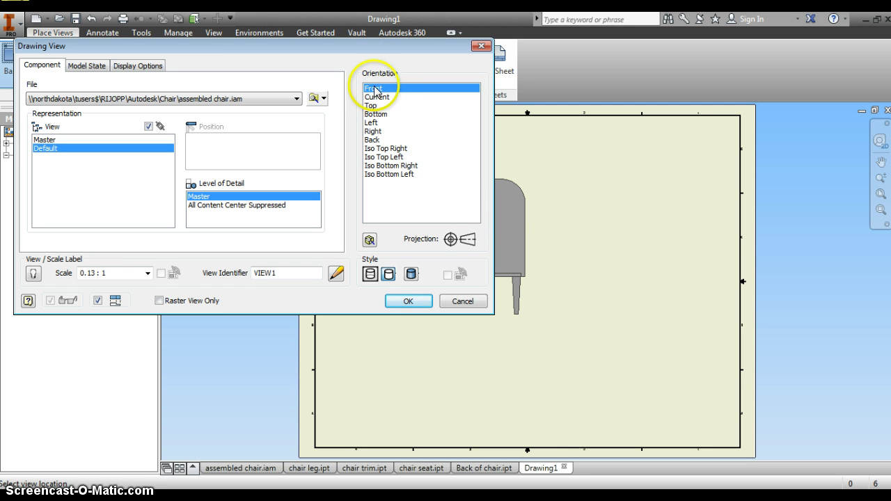
click(379, 149)
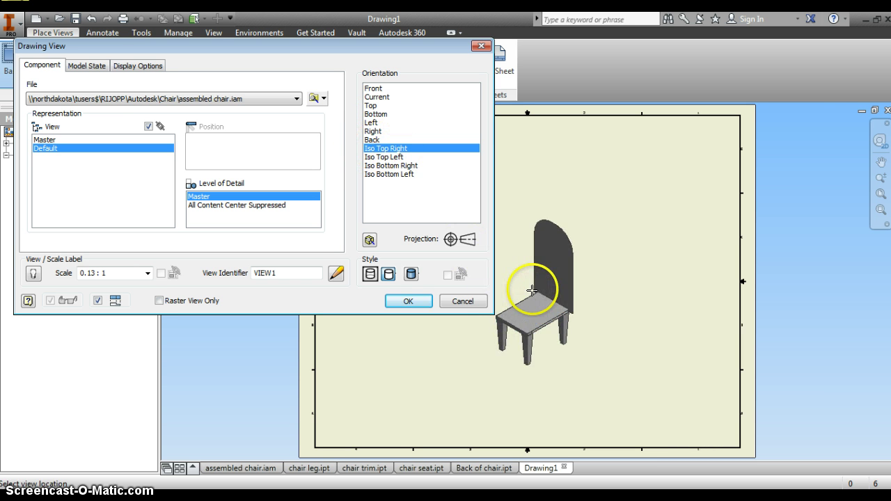
drag(536, 292, 399, 159)
click(399, 159)
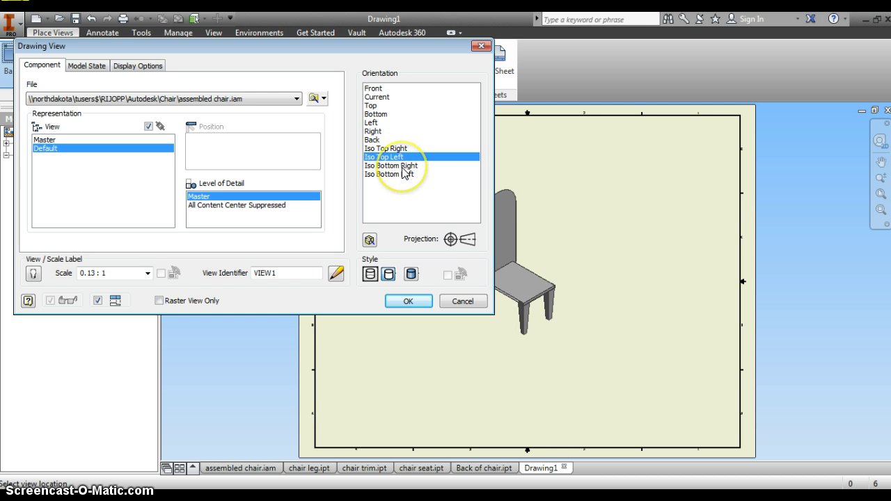
click(404, 166)
click(406, 174)
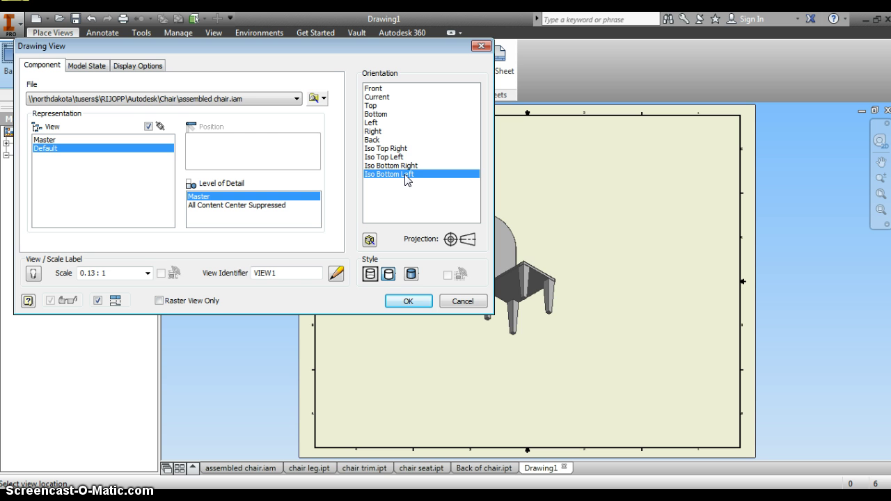
click(390, 148)
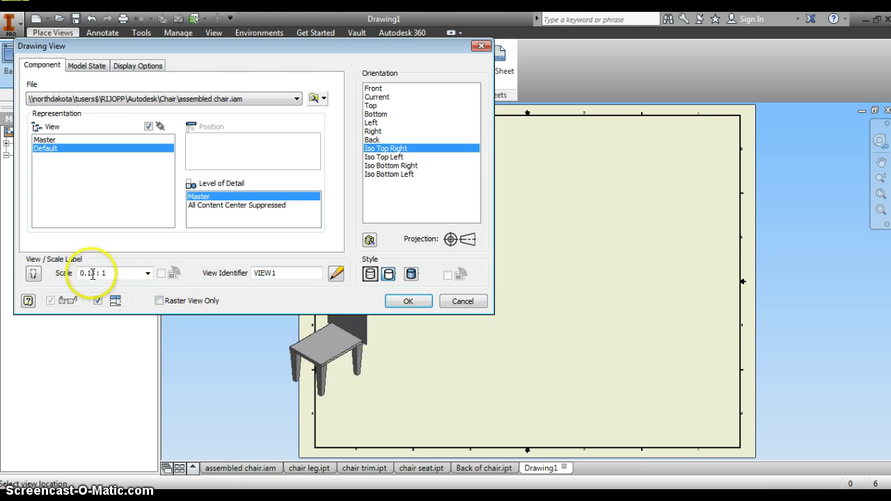
Step: Set the view scale to 1/4 and place the chair view at the middle of the sheet, without adding projected views
click(147, 273)
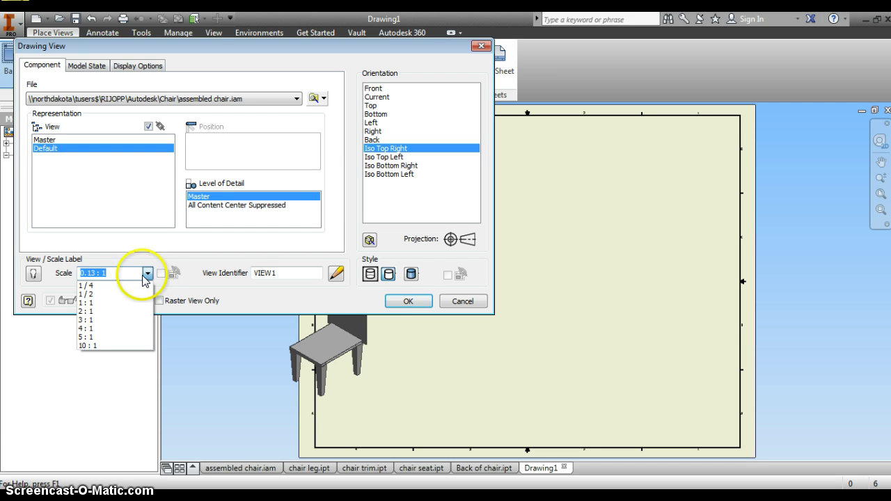
click(132, 286)
drag(574, 270, 505, 286)
click(505, 286)
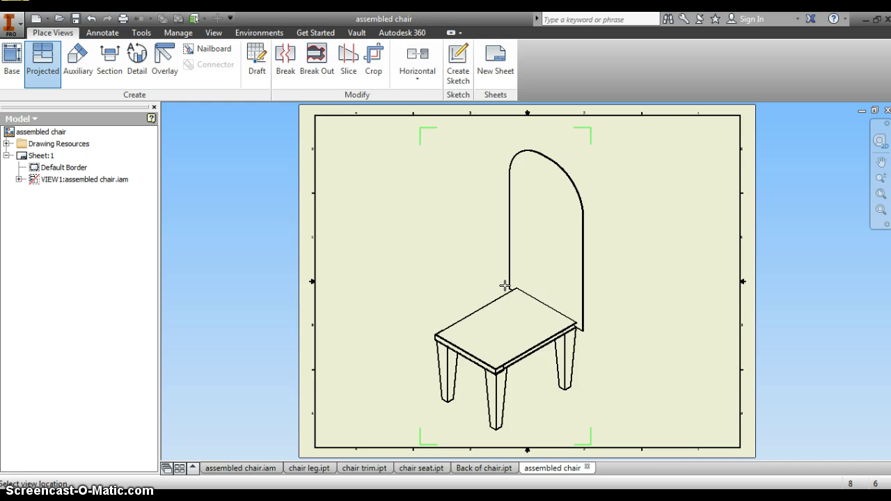
click(478, 272)
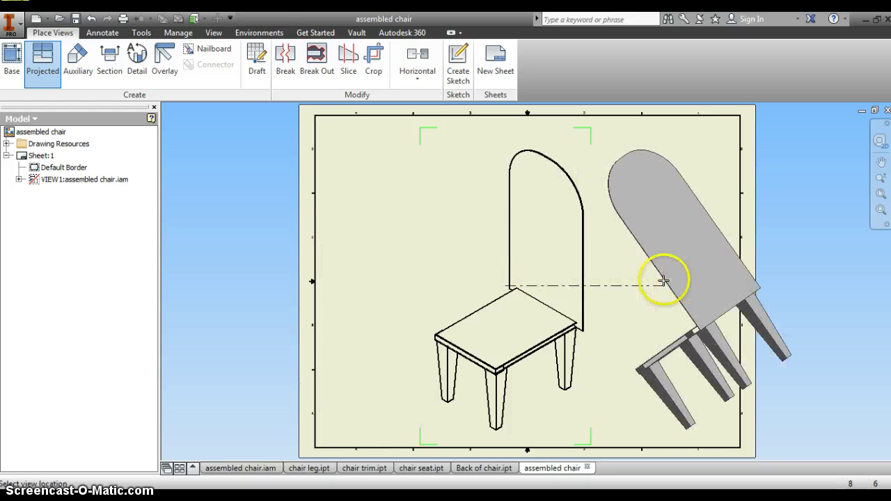
right_click(540, 274)
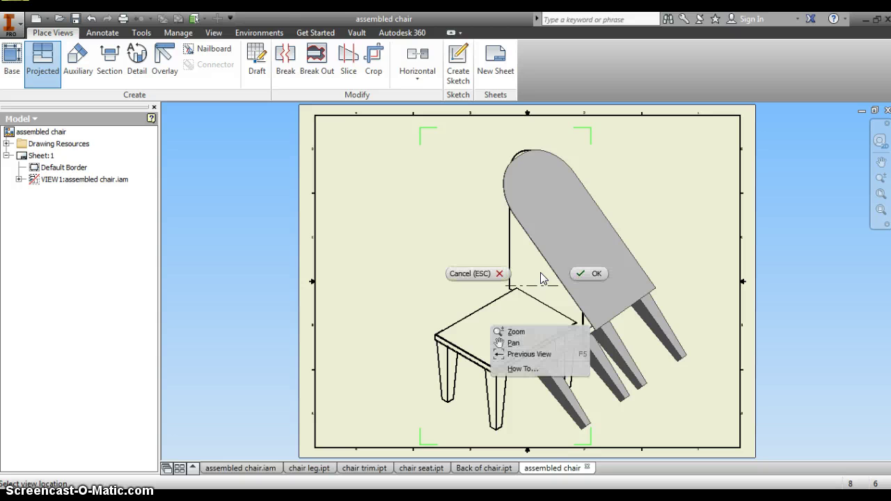
click(592, 277)
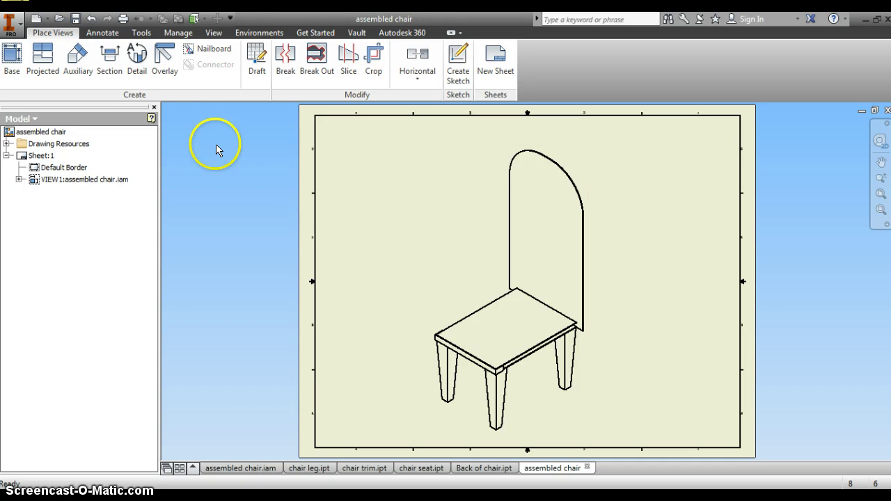
Step: Create a structured, first-level parts list from the chair view and place it in the sheet's upper-left corner
click(101, 33)
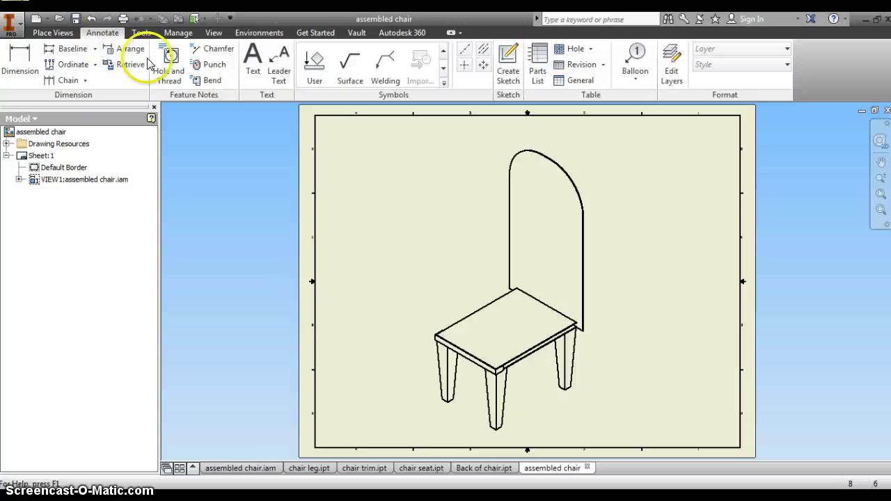
click(542, 57)
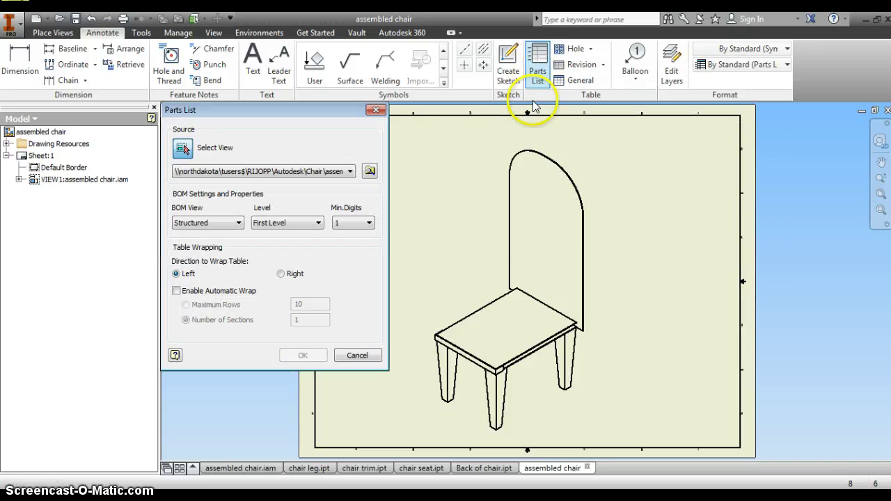
click(527, 289)
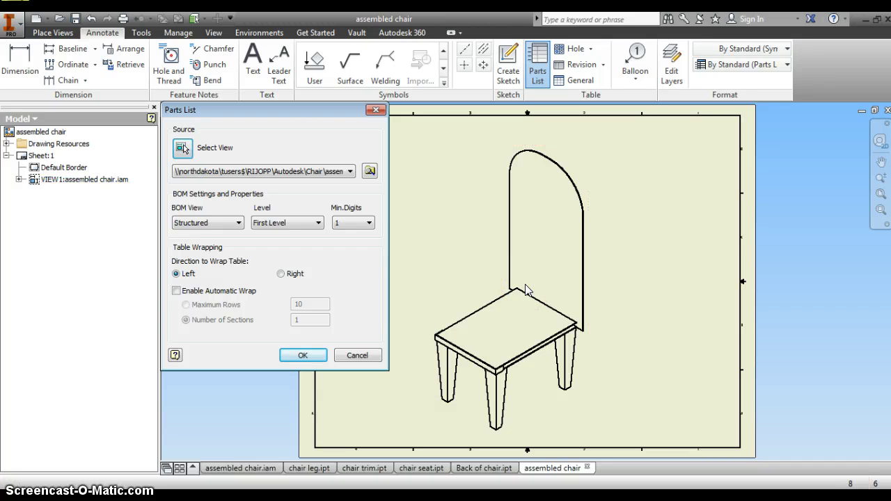
click(303, 356)
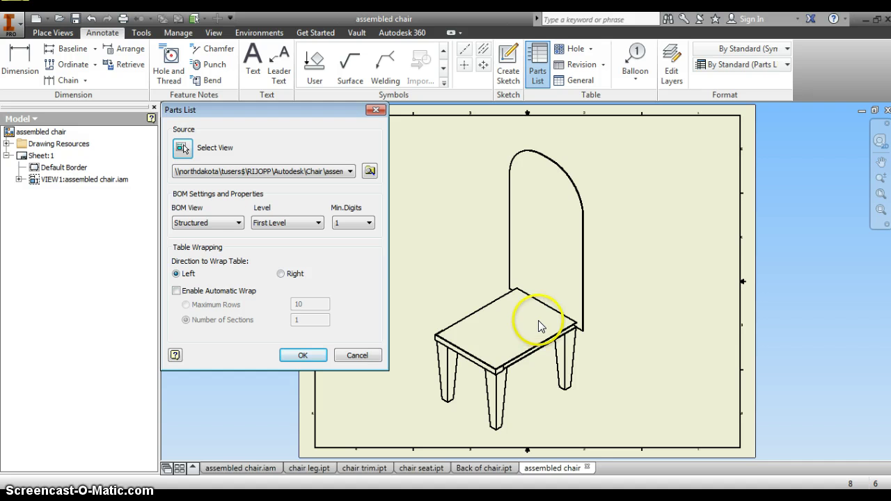
click(302, 354)
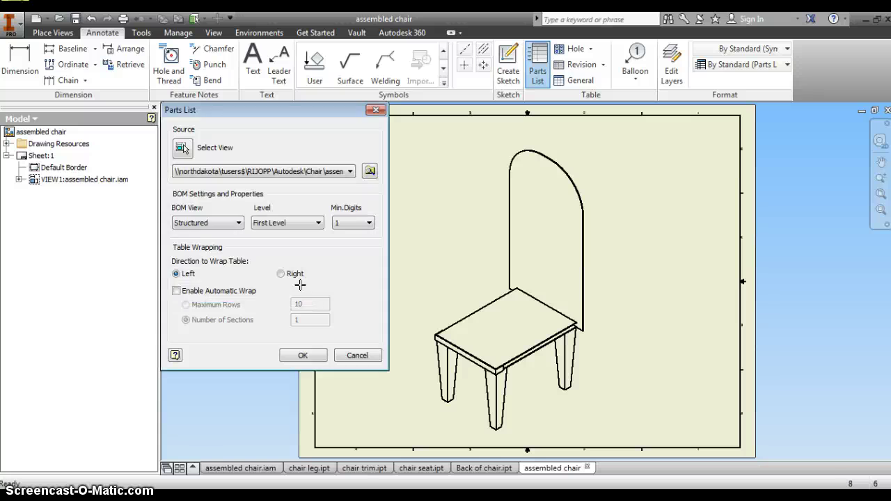
click(340, 274)
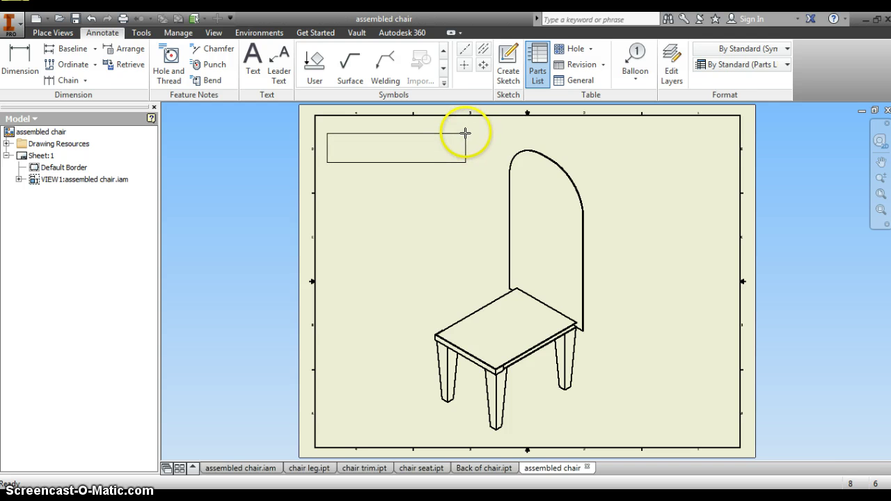
click(466, 129)
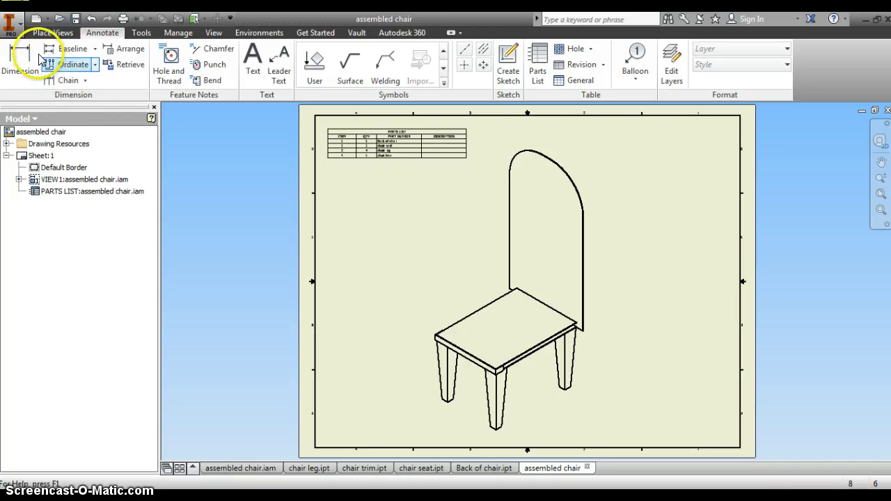
Step: Print one copy of the current sheet with the scale set to Best fit
click(11, 23)
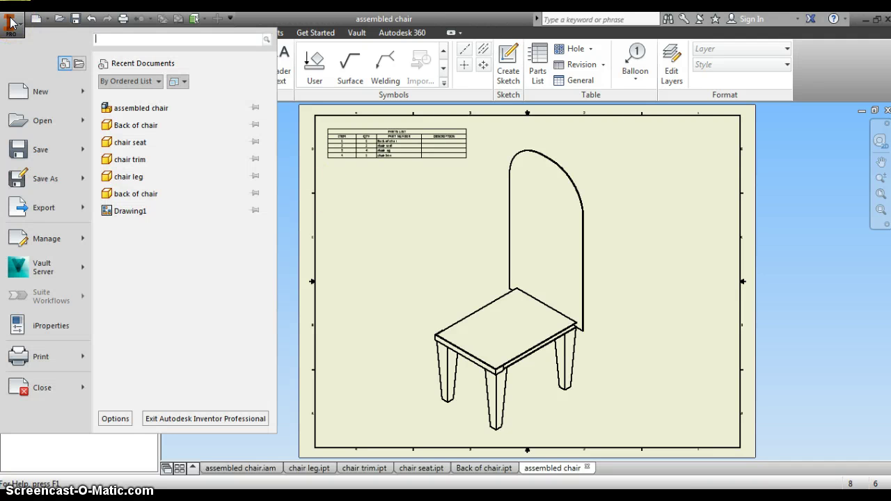
click(41, 358)
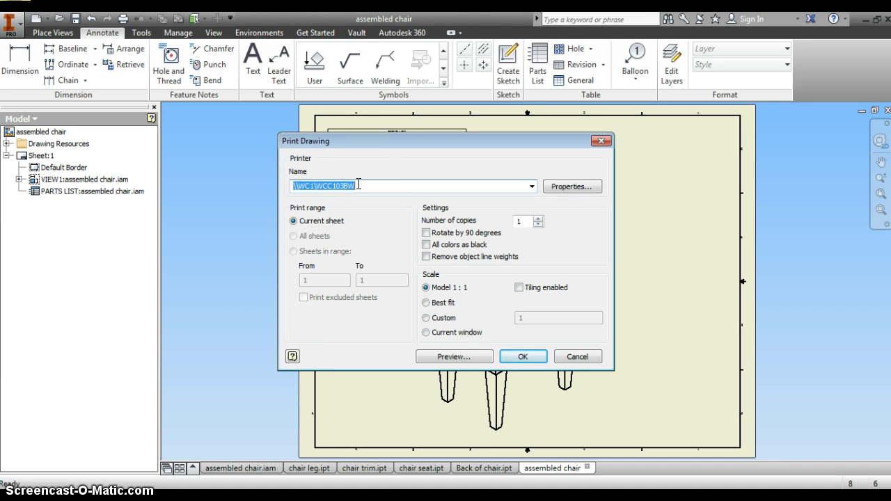
click(426, 303)
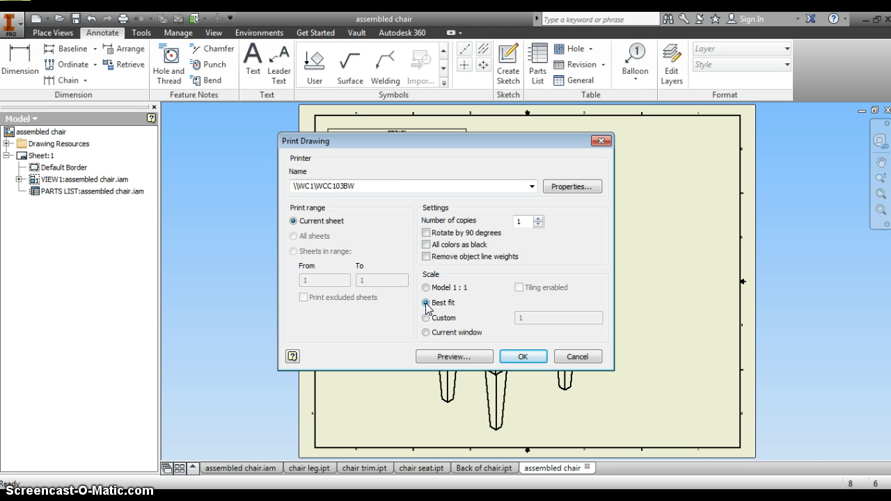
click(523, 358)
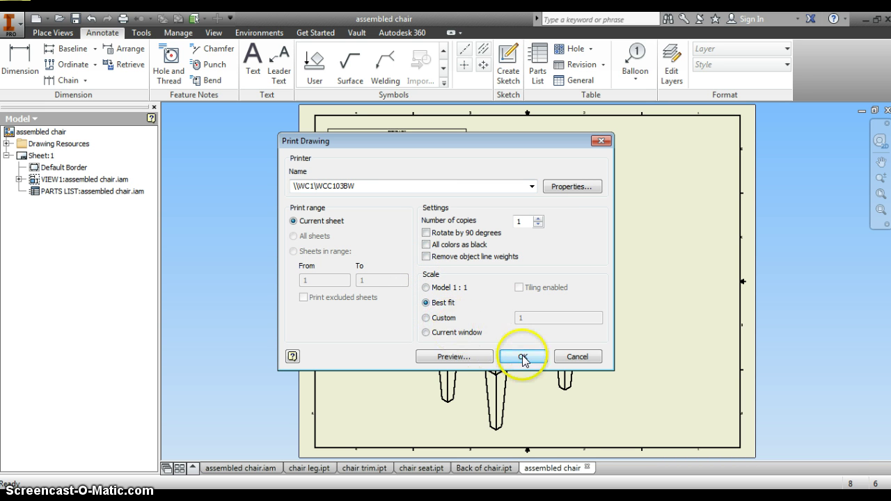